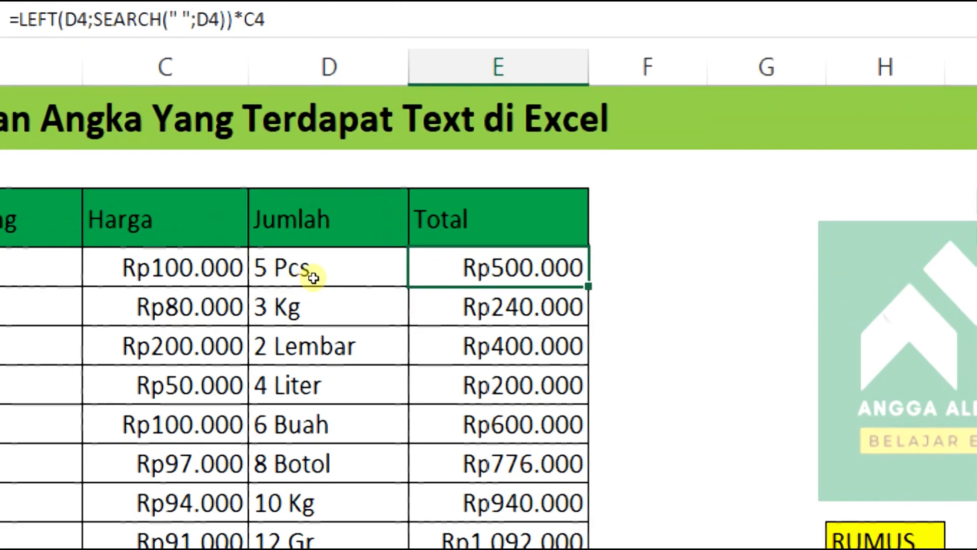
Enter the test formula =C4*D4 in F4, which shows #VALUE! because Jumlah is text
{"action": "scroll", "coordinate": [319, 286], "scroll_direction": "down", "scroll_amount": 1}
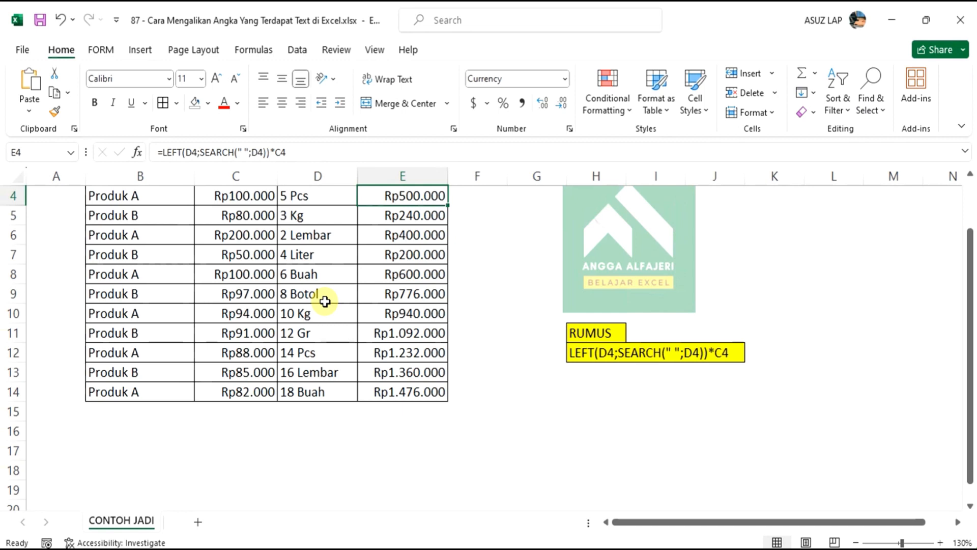
{"action": "scroll", "coordinate": [385, 300], "scroll_direction": "up", "scroll_amount": 1}
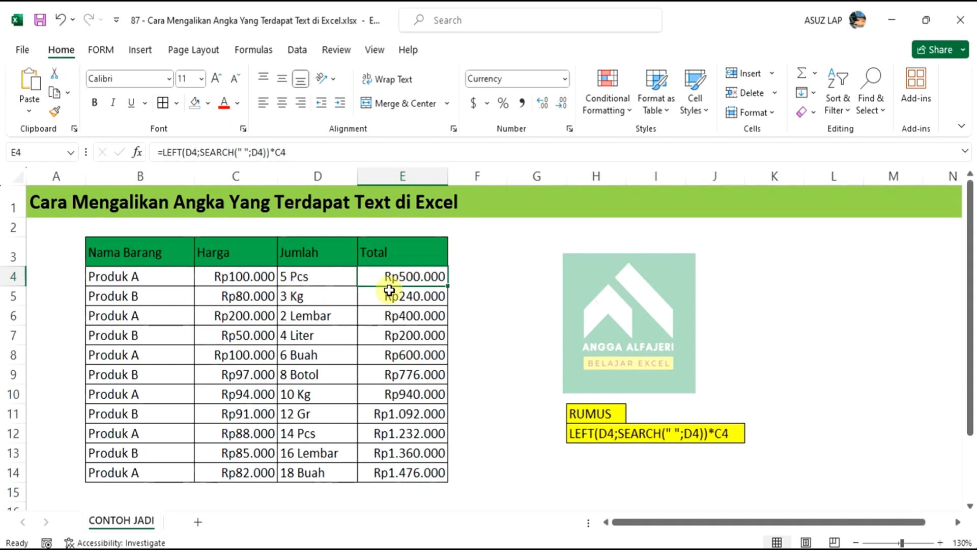
{"action": "left_click", "coordinate": [472, 281]}
{"action": "type", "text": "="}
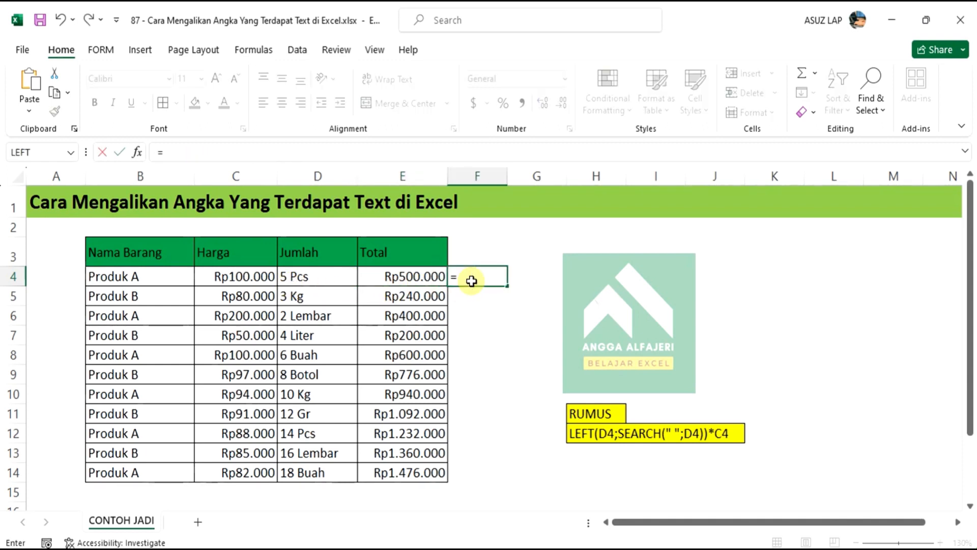
{"action": "type", "text": "sum"}
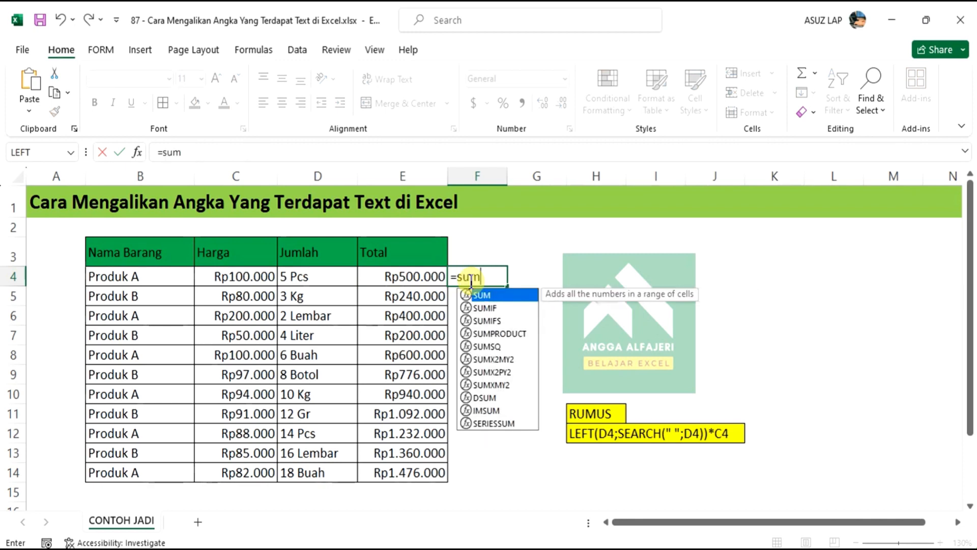
{"action": "key", "text": "BackSpace"}
{"action": "key", "text": "BackSpace"}
{"action": "key", "text": "BackSpace"}
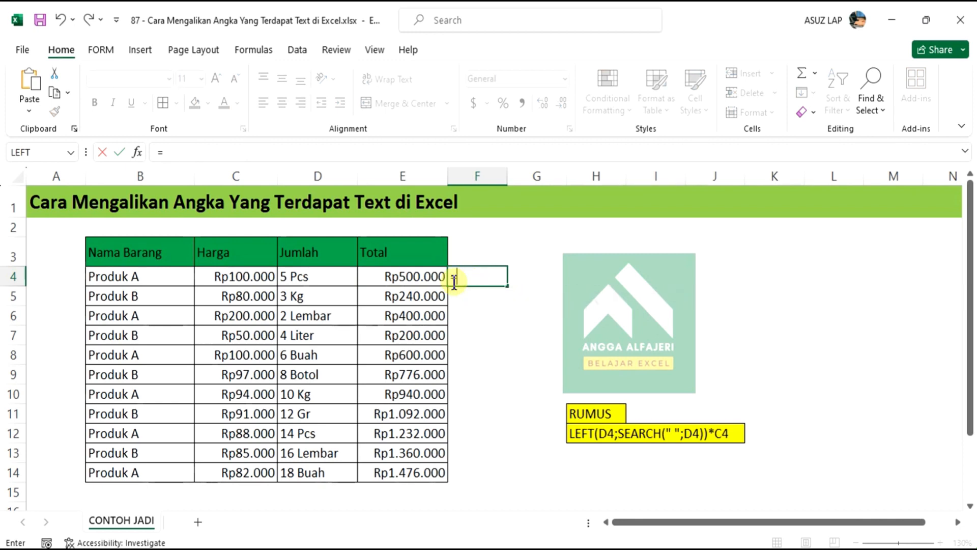
{"action": "left_click", "coordinate": [259, 275]}
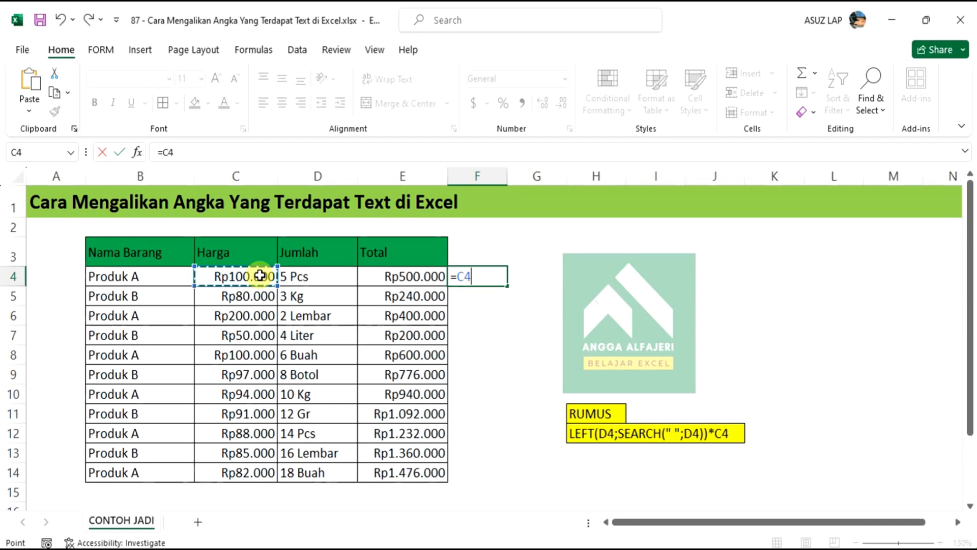
{"action": "type", "text": "*"}
{"action": "left_click", "coordinate": [310, 278]}
{"action": "key", "text": "Return"}
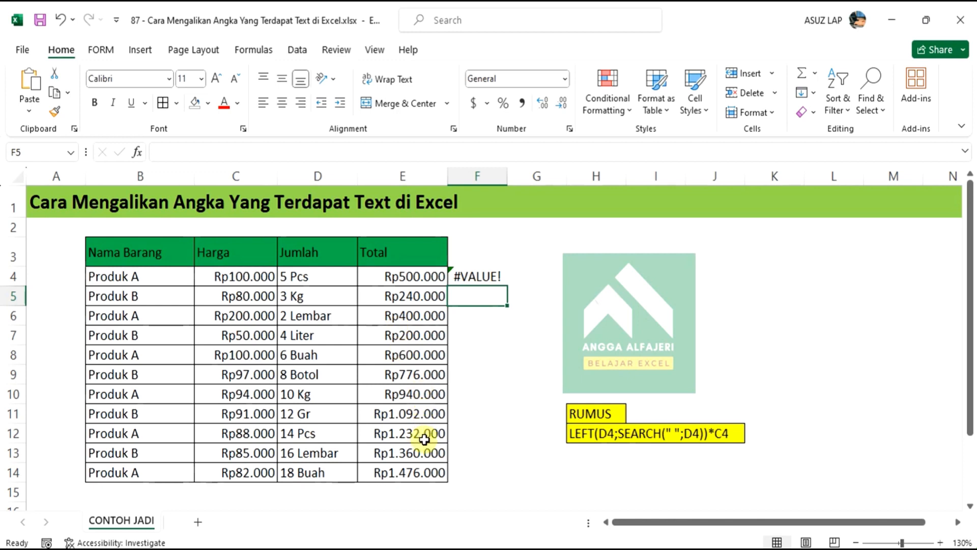
Clear the existing Total values in E4:E14 and select E4
{"action": "left_click_drag", "start_coordinate": [407, 277], "coordinate": [403, 471]}
{"action": "key", "text": "Delete"}
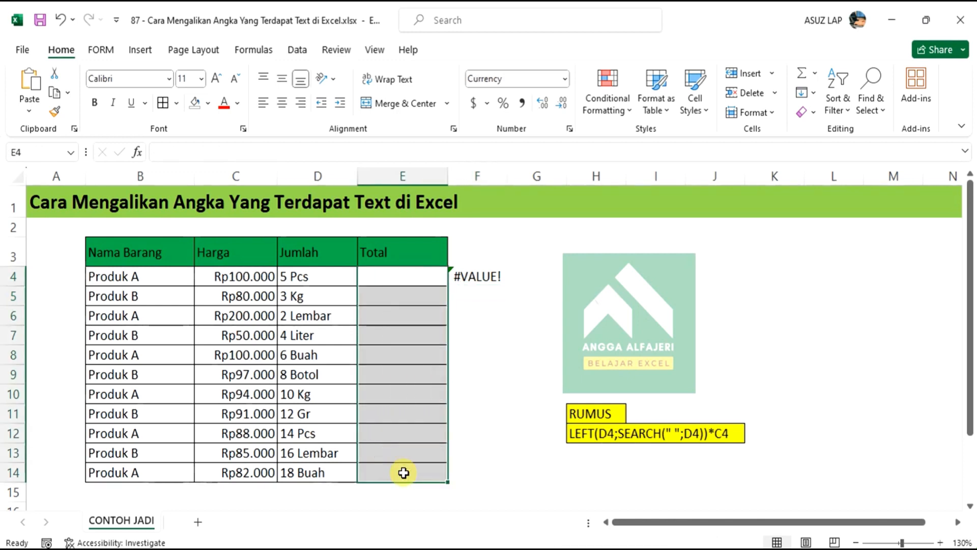
{"action": "left_click", "coordinate": [394, 278]}
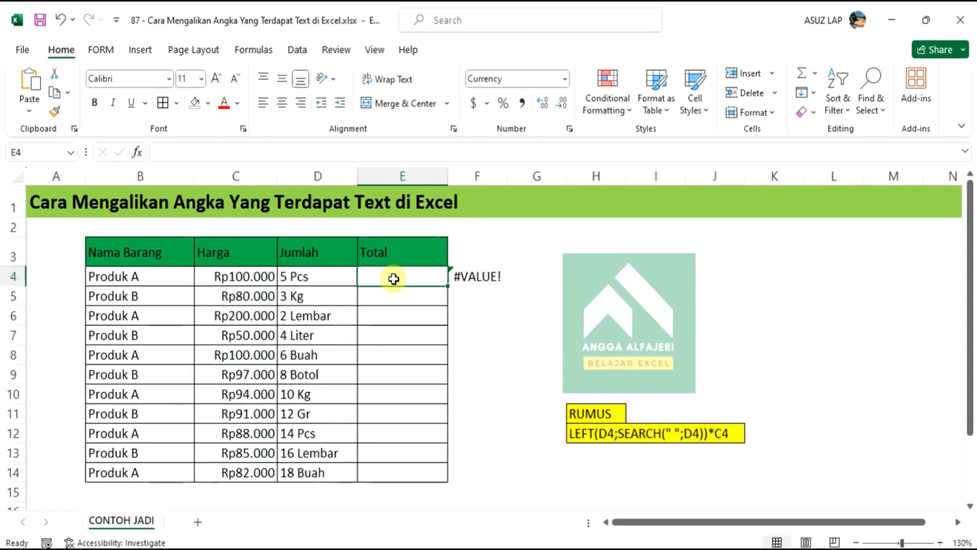
In E4, build =LEFT(D4;SEARCH(" ";D4)) to extract the number from the Jumlah text
{"action": "type", "text": "="}
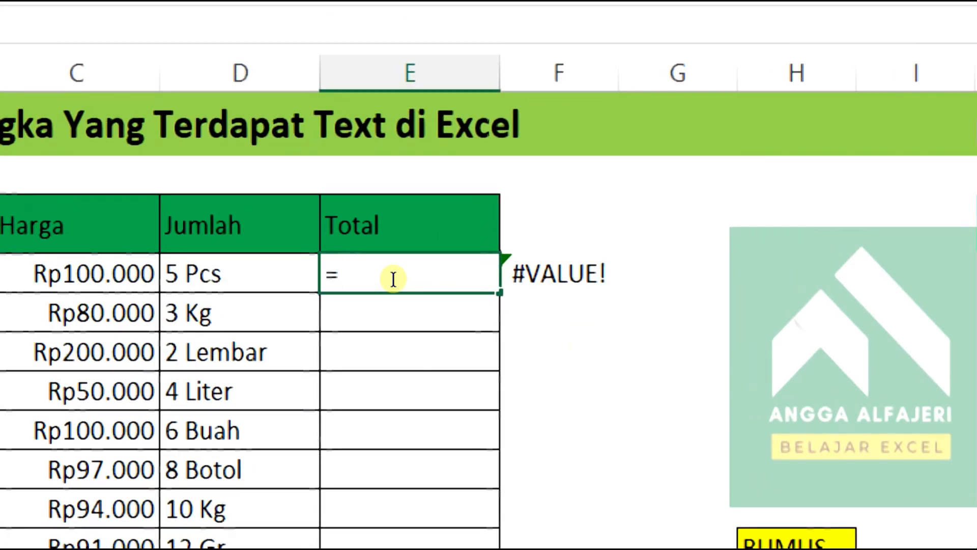
{"action": "type", "text": "left"}
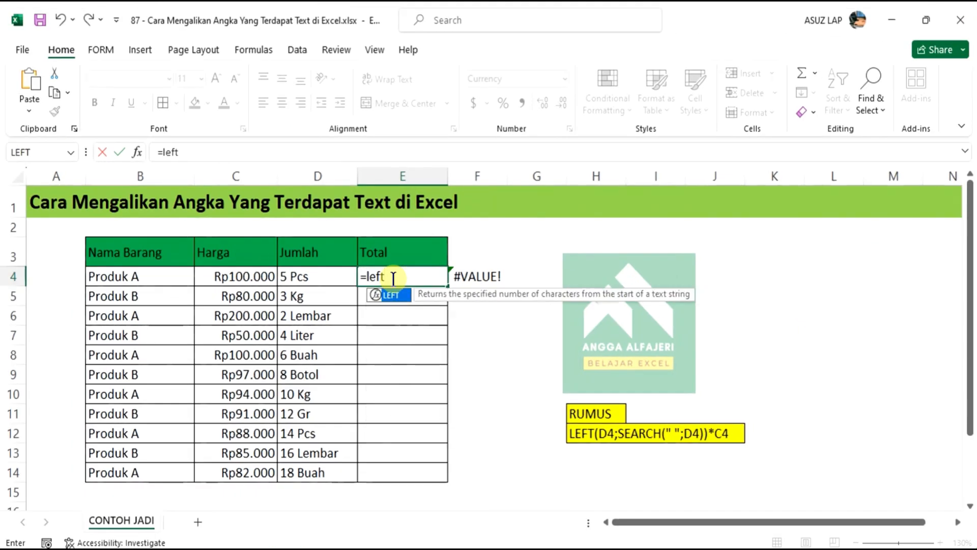
{"action": "key", "text": "Tab"}
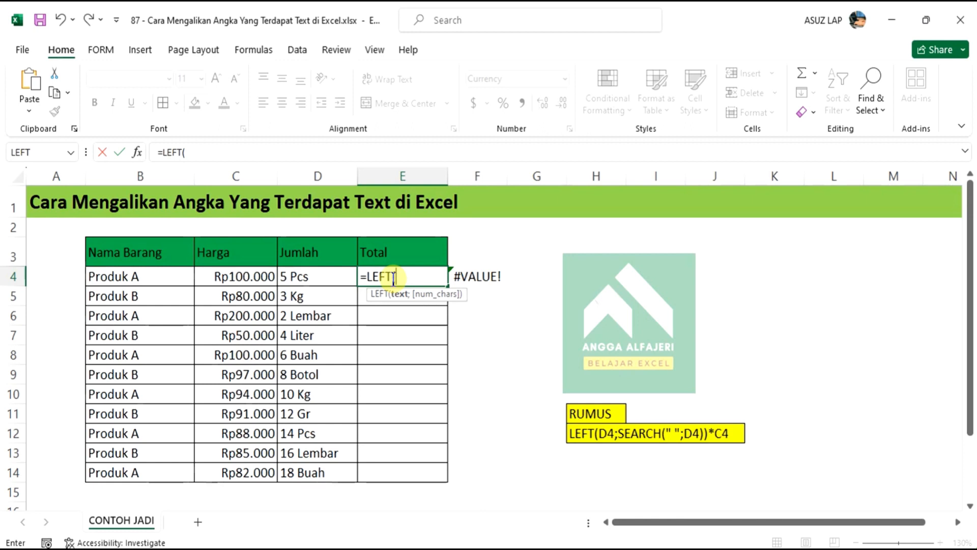
{"action": "left_click", "coordinate": [327, 273]}
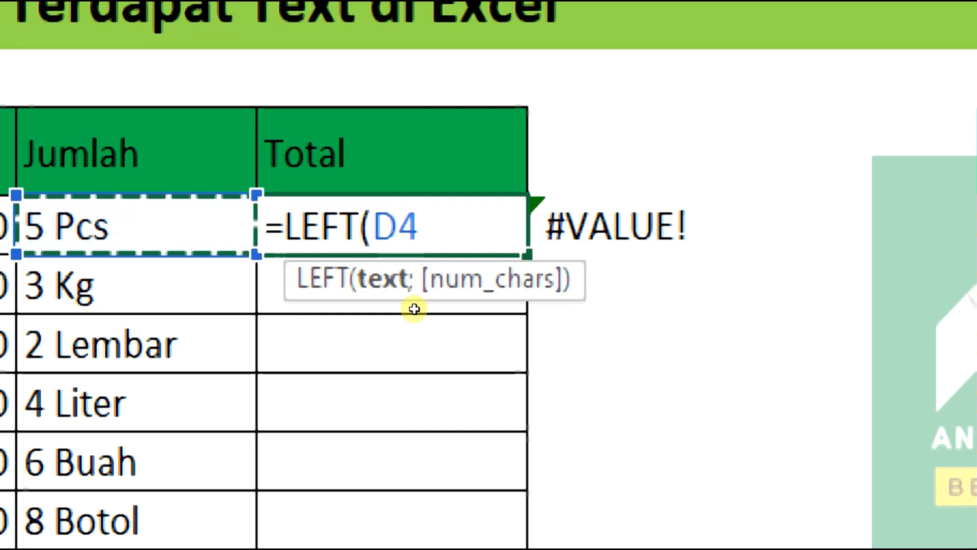
{"action": "type", "text": ";"}
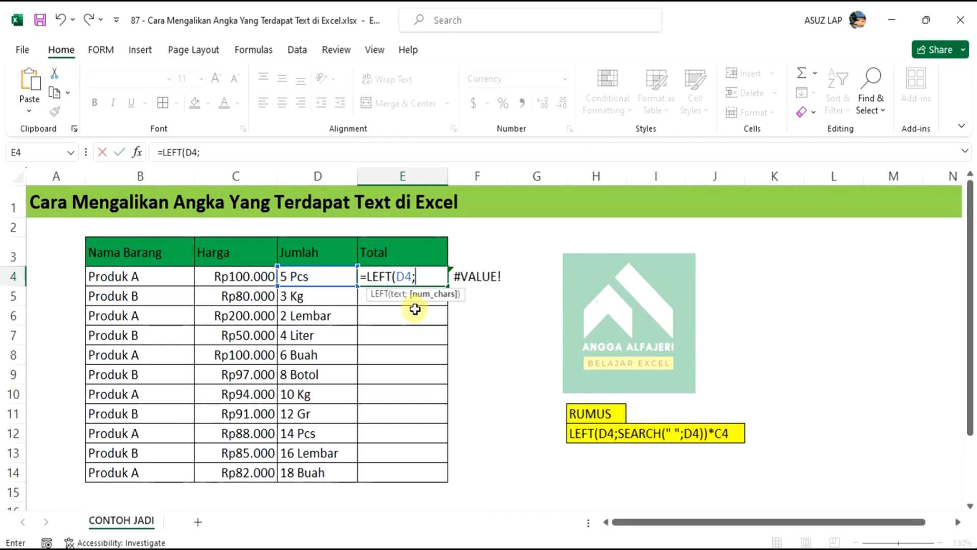
{"action": "type", "text": "se"}
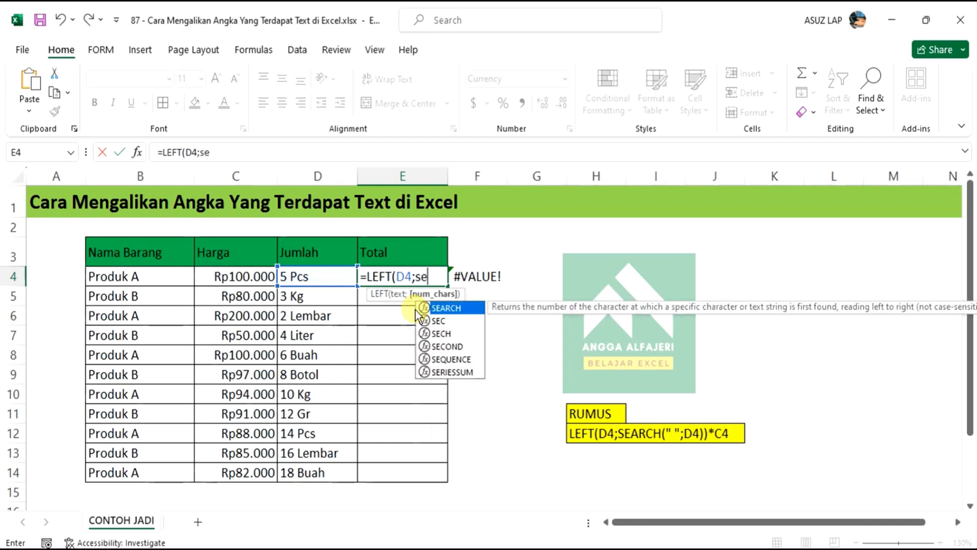
{"action": "key", "text": "Tab"}
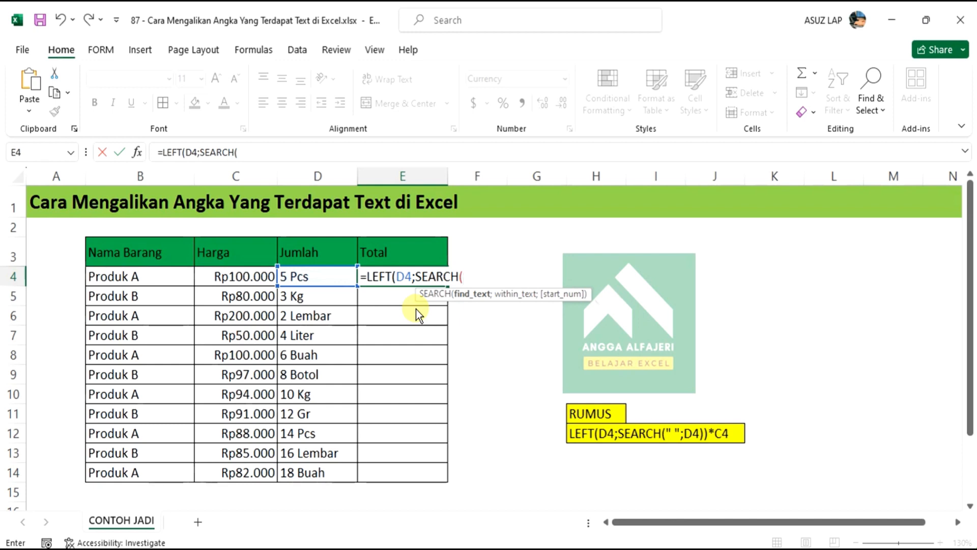
{"action": "type", "text": "\""}
{"action": "type", "text": ";"}
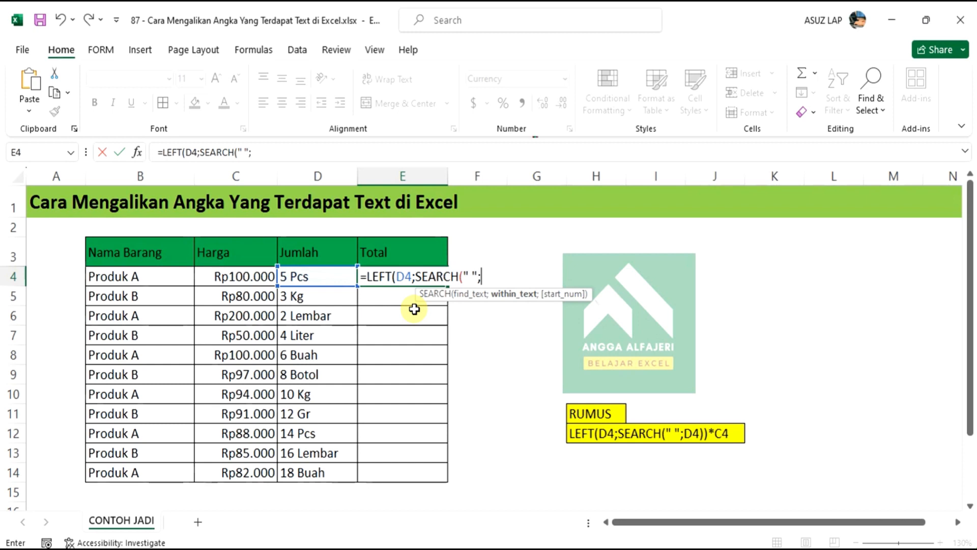
{"action": "left_click", "coordinate": [332, 276]}
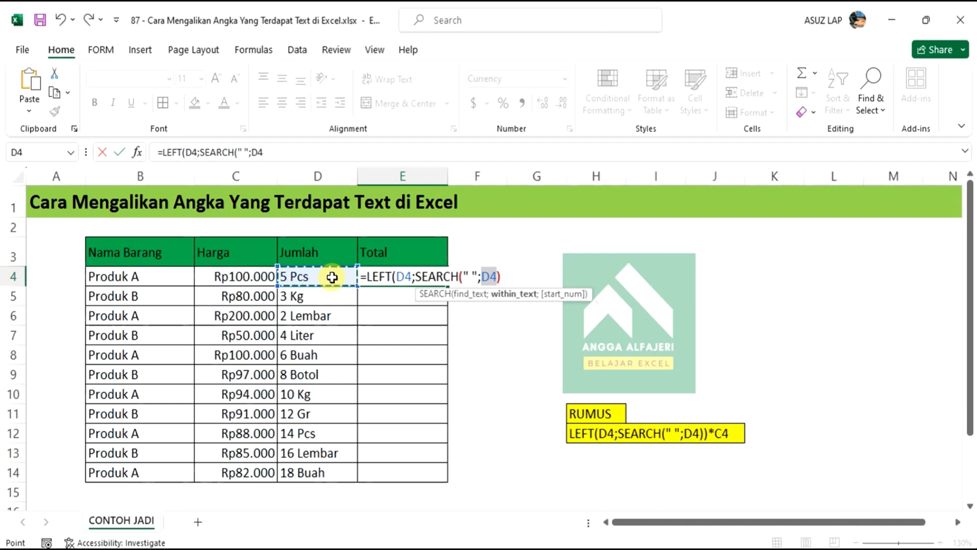
{"action": "type", "text": "))"}
Multiply the extracted number by the Harga in C4, giving Rp500.000
{"action": "left_click", "coordinate": [525, 279]}
{"action": "type", "text": "*"}
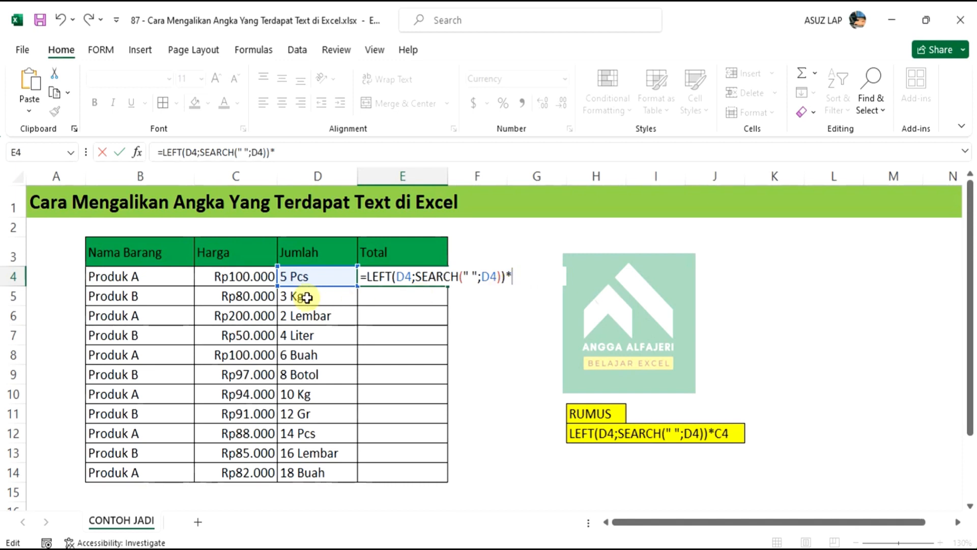
{"action": "left_click", "coordinate": [258, 275]}
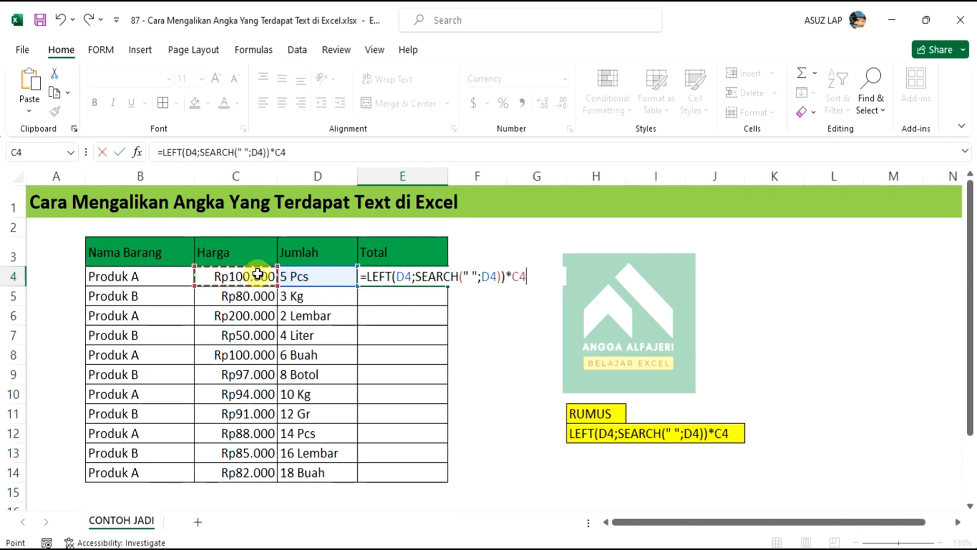
{"action": "key", "text": "Return"}
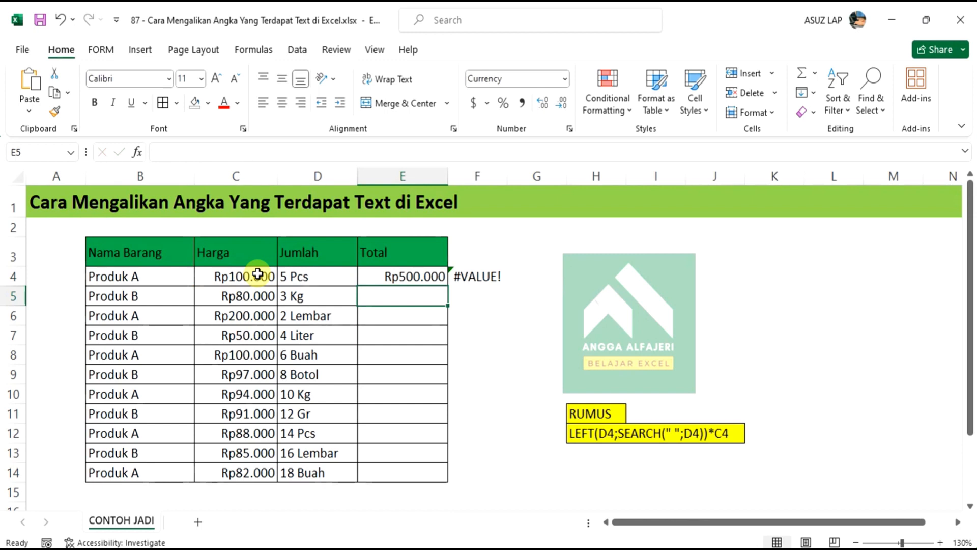
{"action": "double_click", "coordinate": [399, 278]}
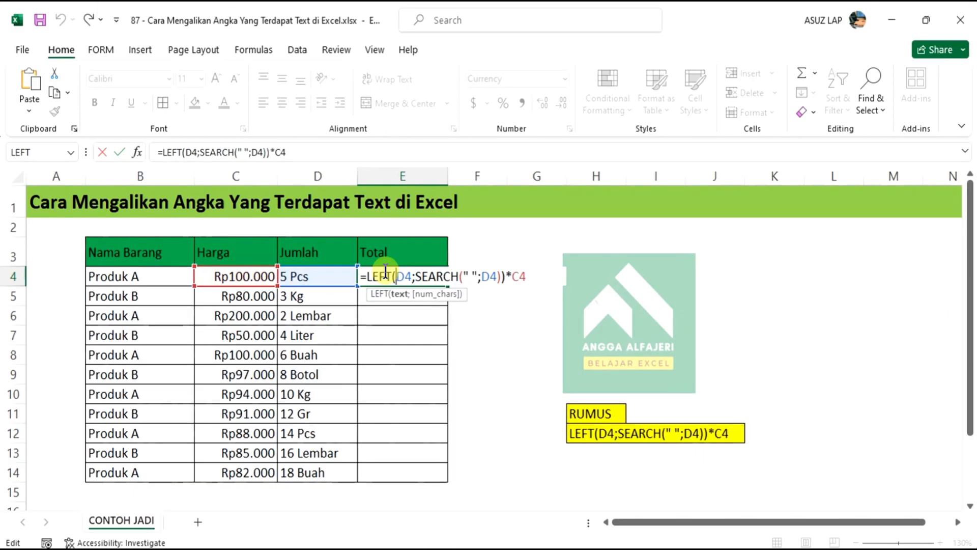
{"action": "key", "text": "Return"}
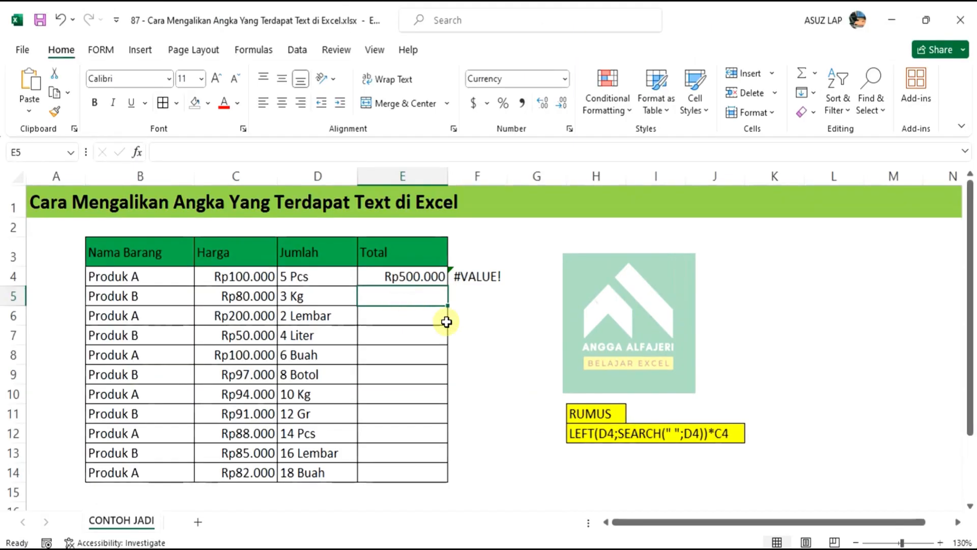
Copy the E4 formula down to E14, with the last total at Rp1.476.000
{"action": "left_click", "coordinate": [419, 276]}
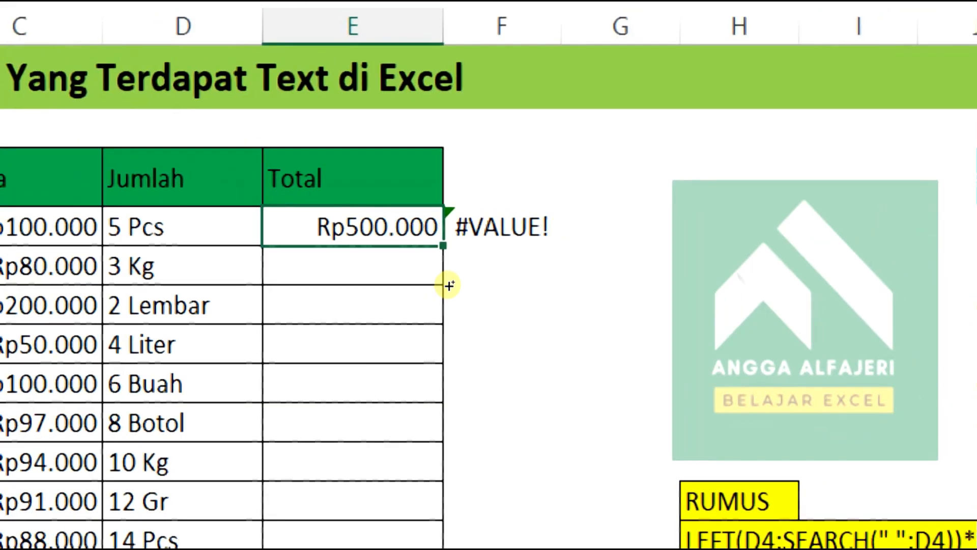
{"action": "double_click", "coordinate": [443, 245]}
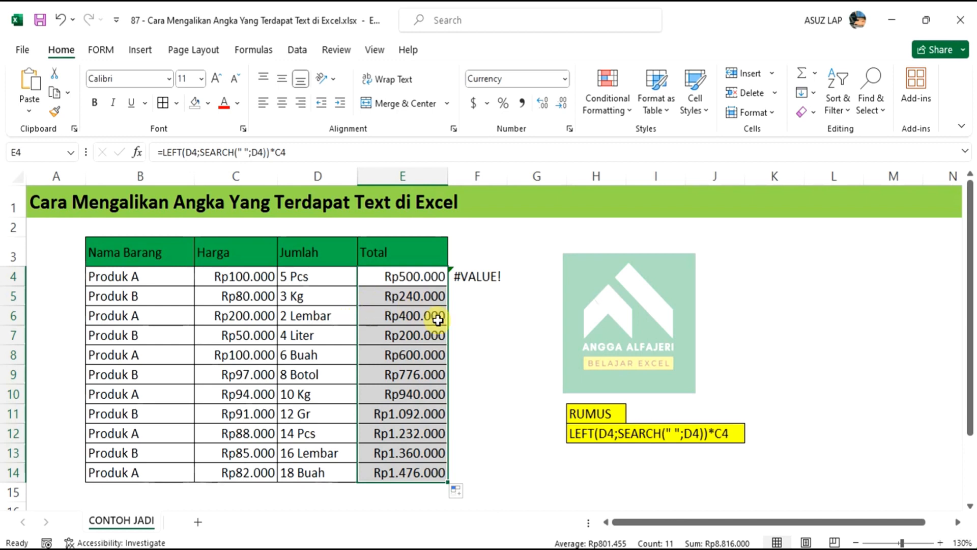
{"action": "double_click", "coordinate": [471, 277]}
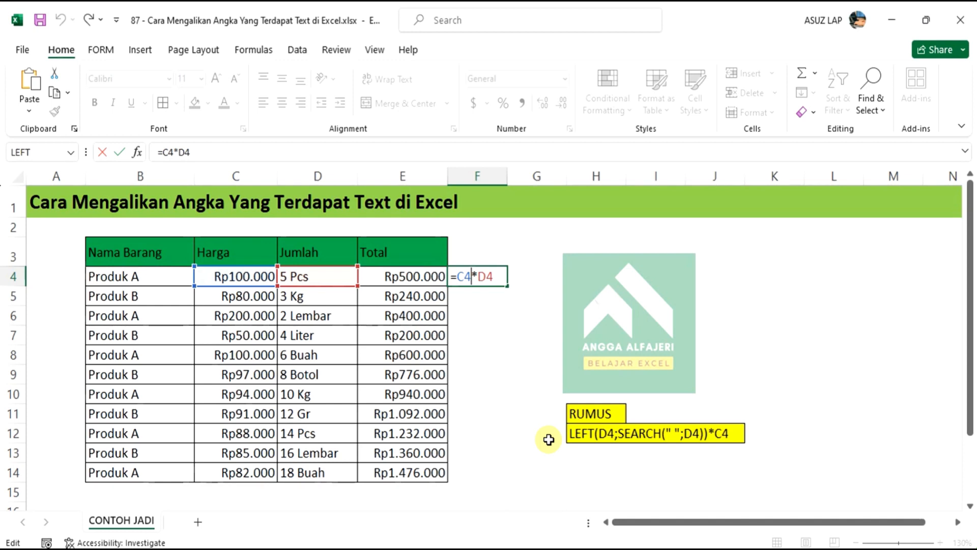
Erase the =C4*D4 test formula so F4 is left empty
{"action": "key", "text": "BackSpace"}
{"action": "key", "text": "BackSpace"}
{"action": "key", "text": "BackSpace"}
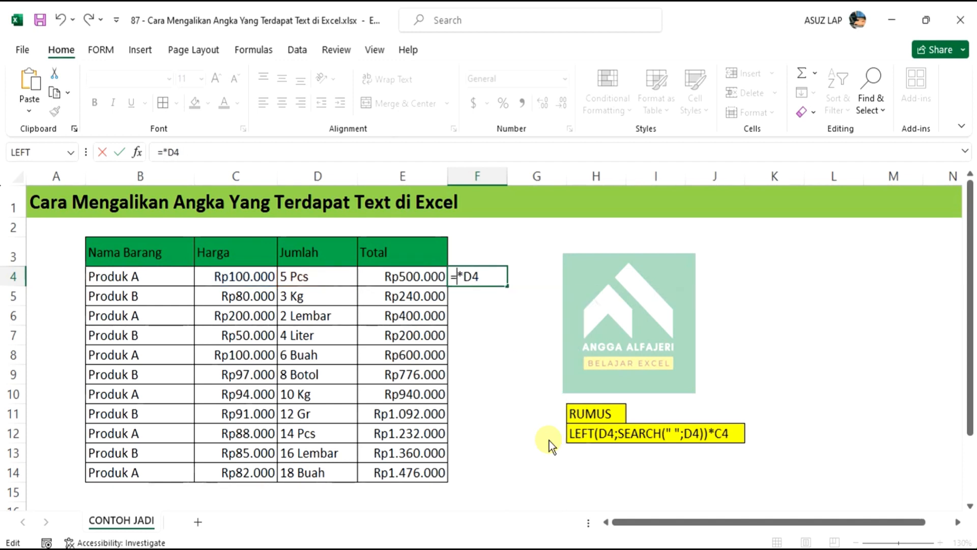
{"action": "key", "text": "Delete"}
{"action": "key", "text": "Delete"}
{"action": "key", "text": "Delete"}
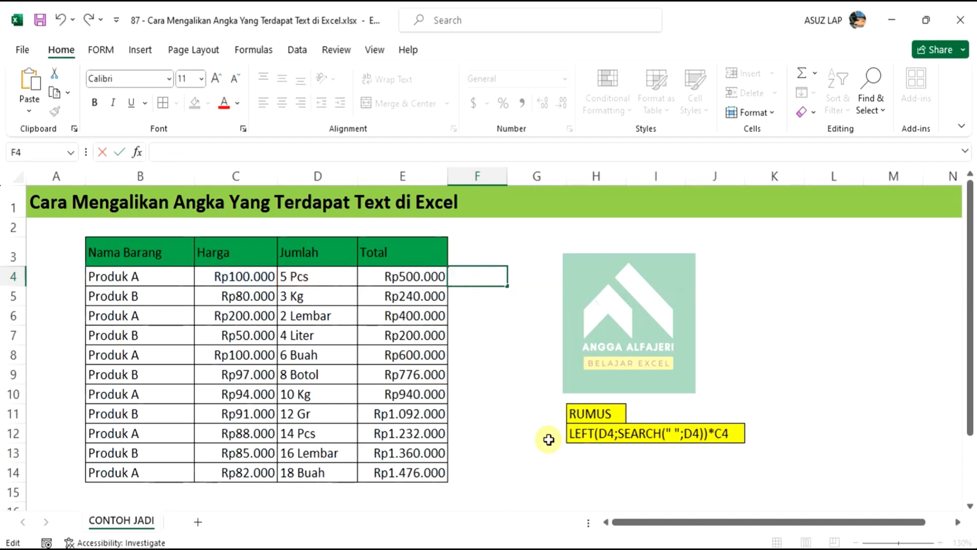
{"action": "key", "text": "Return"}
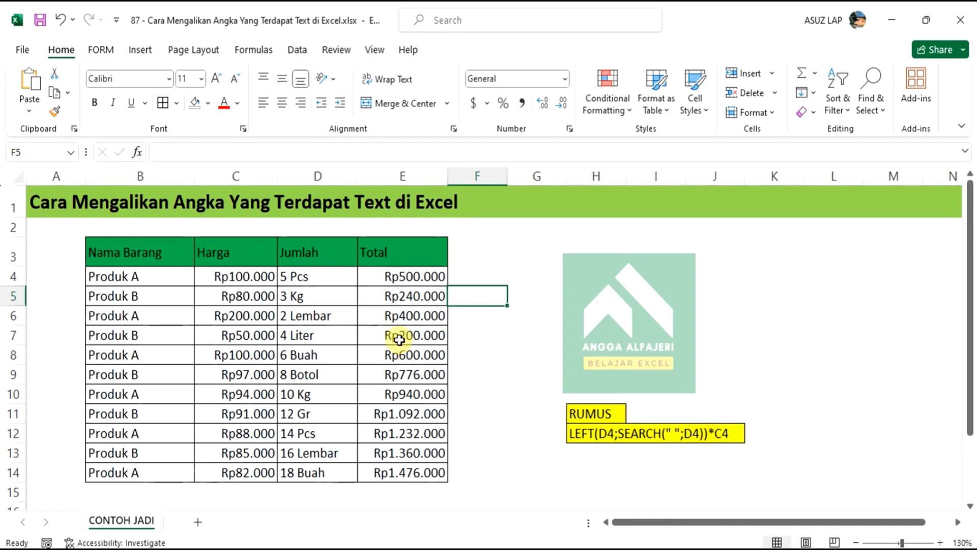